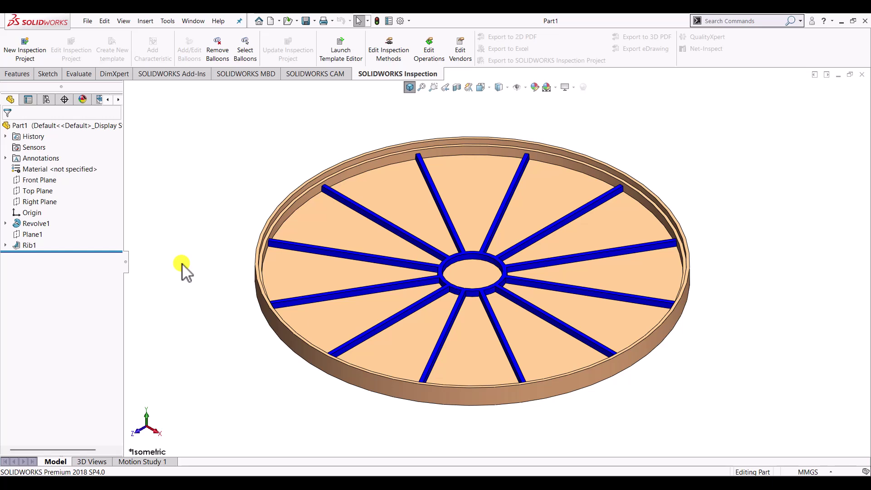
# Step: Select Revolve1 and then Rib1 in the FeatureManager design tree
pyautogui.click(36, 223)
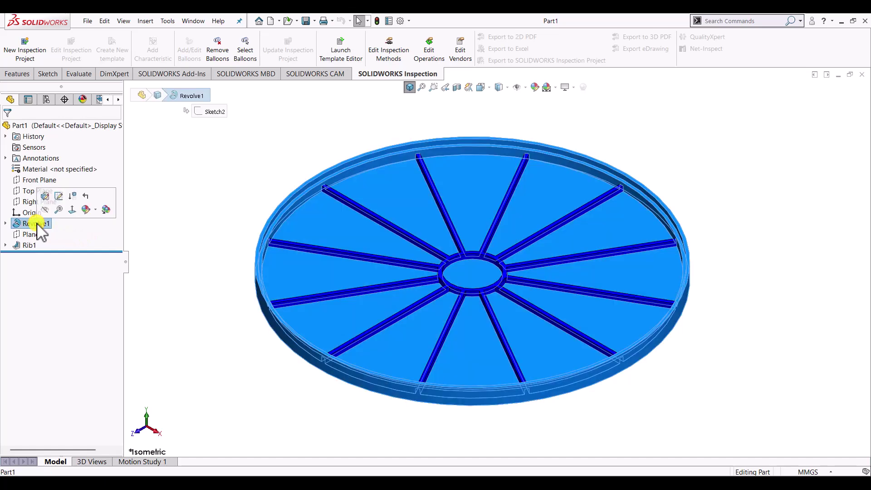
pyautogui.click(31, 245)
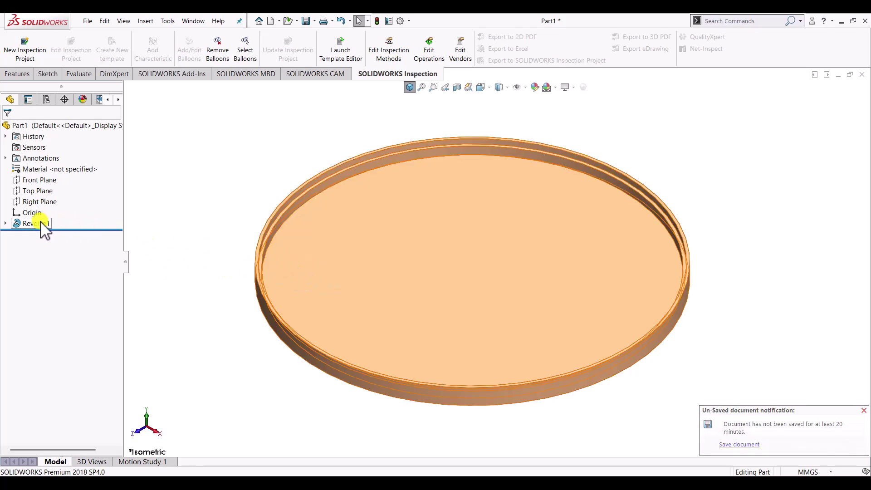
pyautogui.click(6, 223)
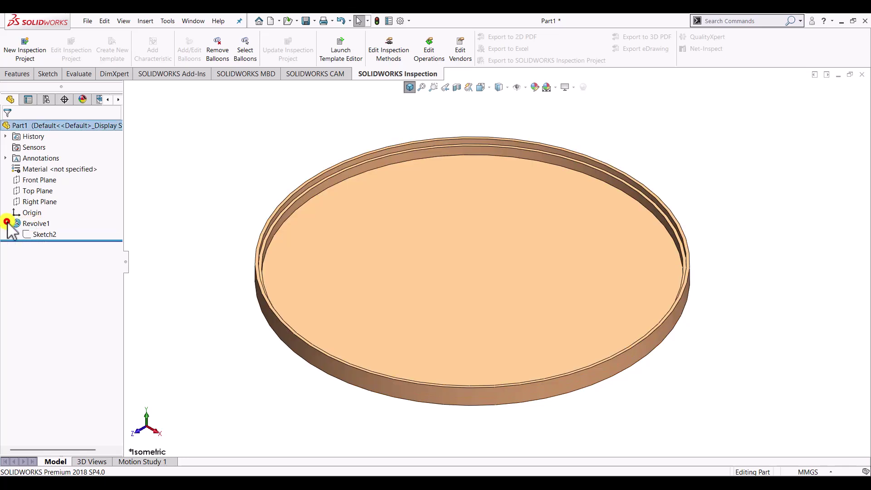
pyautogui.click(40, 235)
pyautogui.click(46, 203)
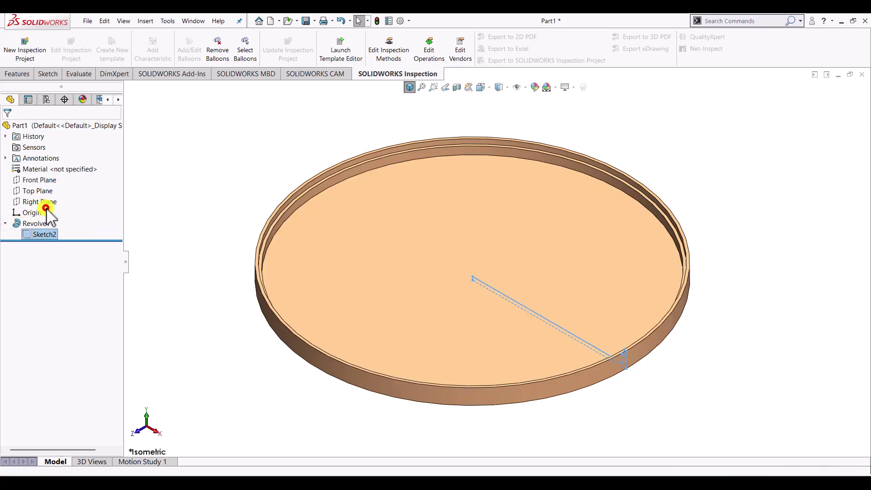
pyautogui.click(607, 49)
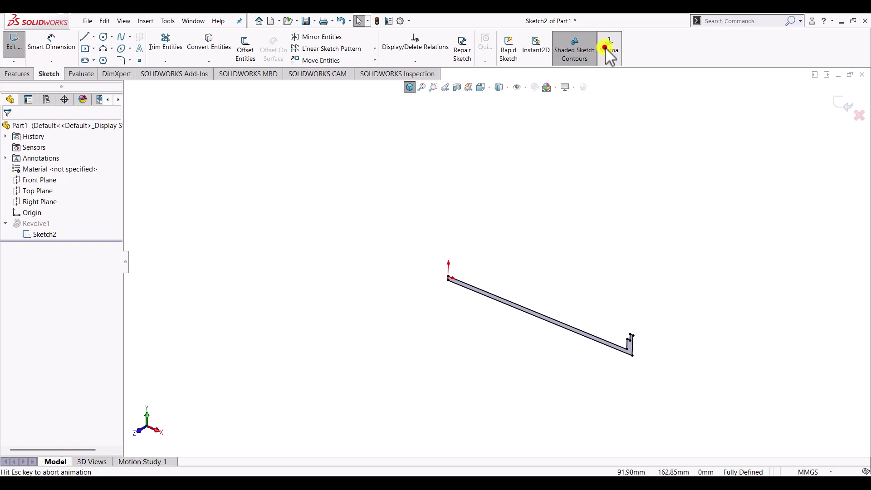
pyautogui.scroll(-2, 498, 347)
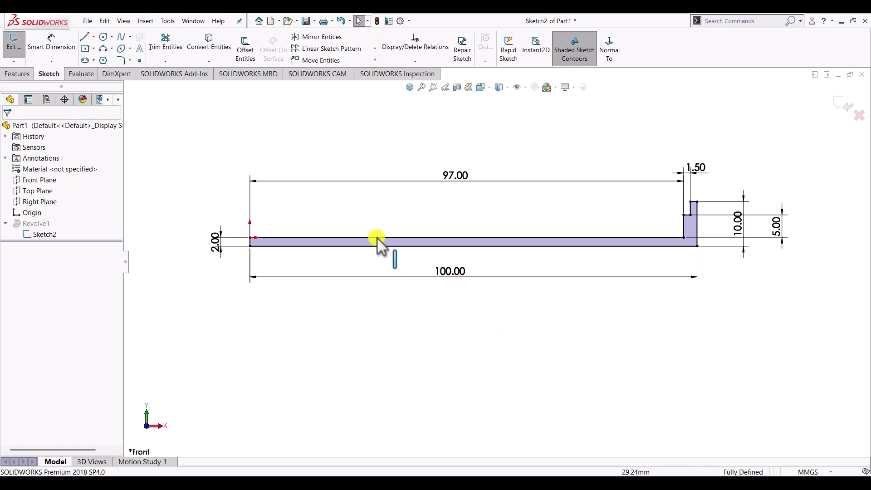
pyautogui.click(15, 40)
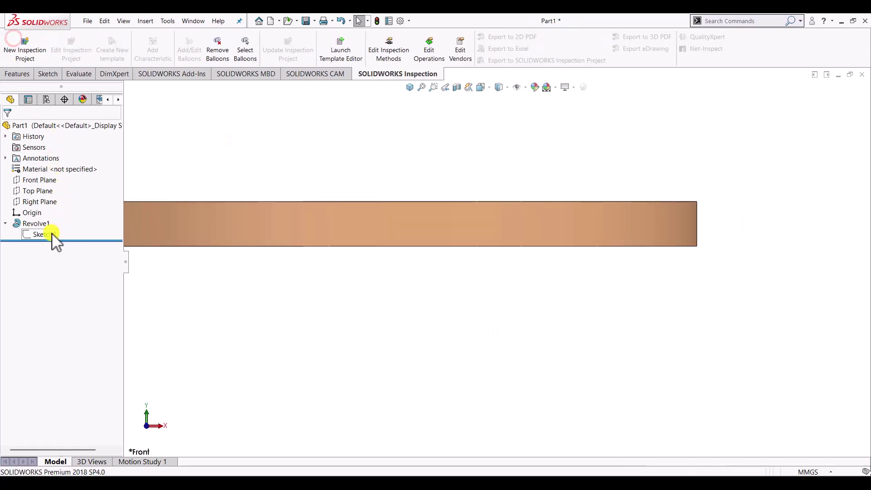
pyautogui.click(409, 87)
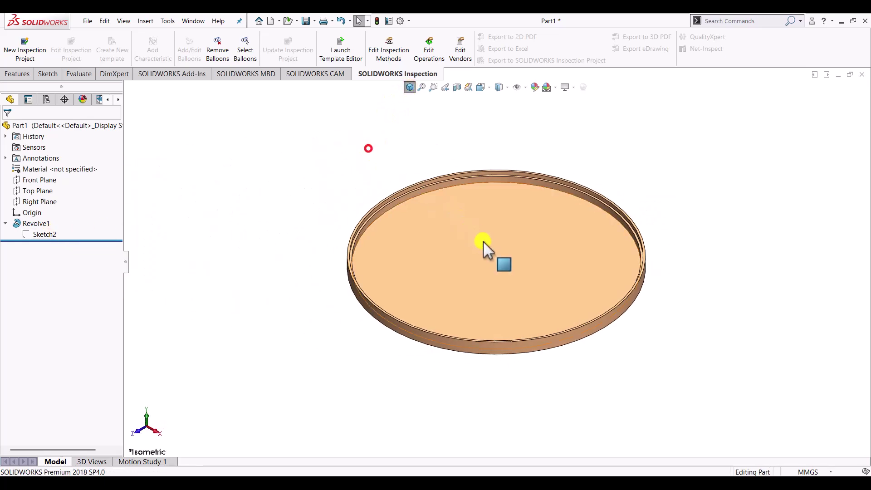
pyautogui.scroll(-3, 514, 251)
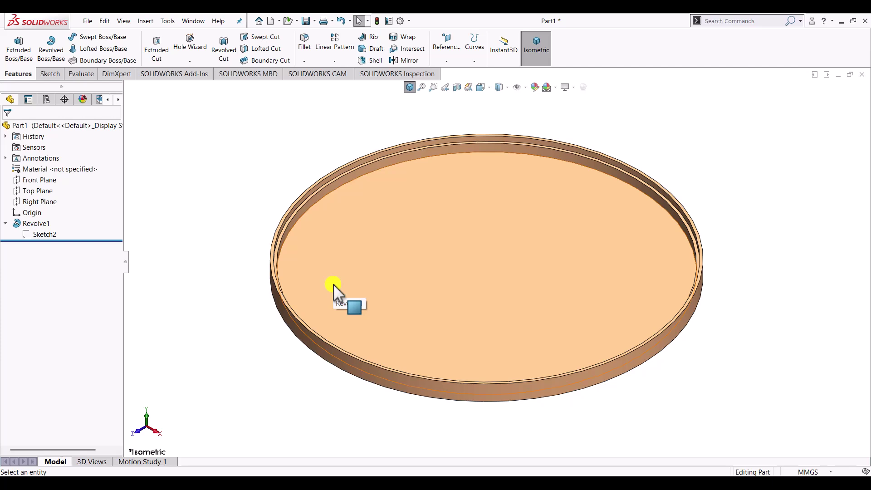
pyautogui.click(333, 284)
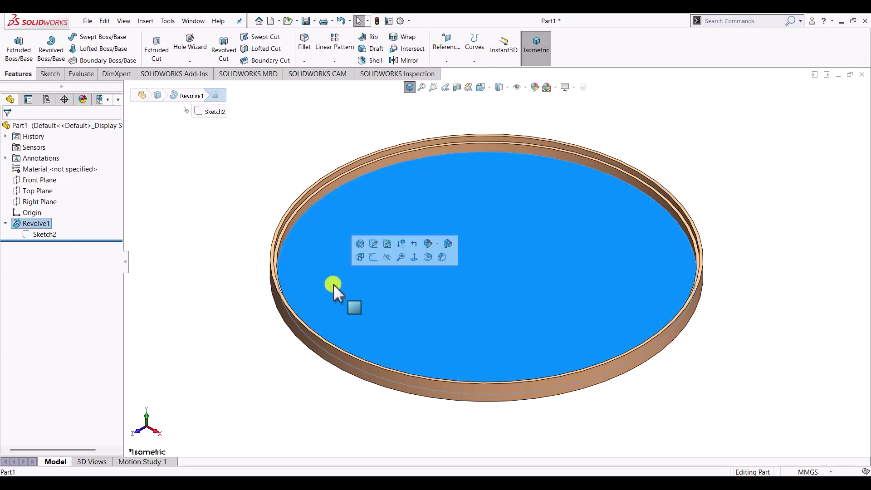
pyautogui.click(291, 173)
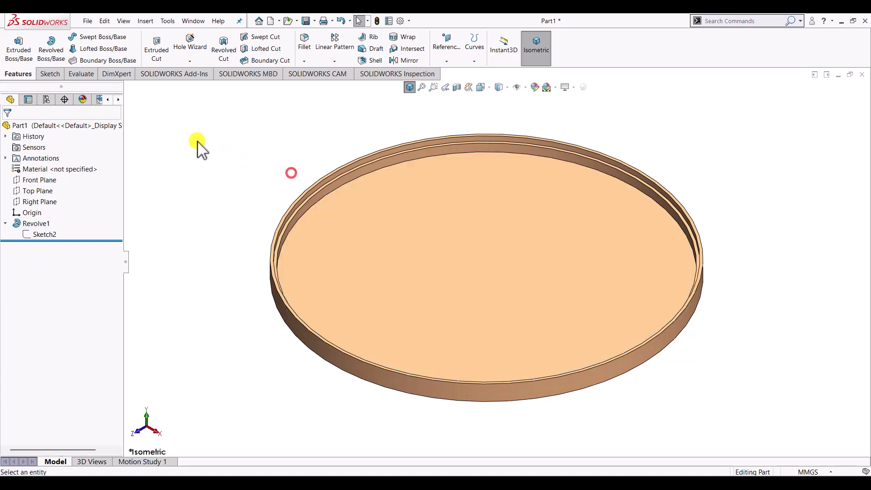
# Step: Create Plane1 as a reference plane 3 mm above the tray's inner floor face
pyautogui.click(266, 141)
pyautogui.click(435, 54)
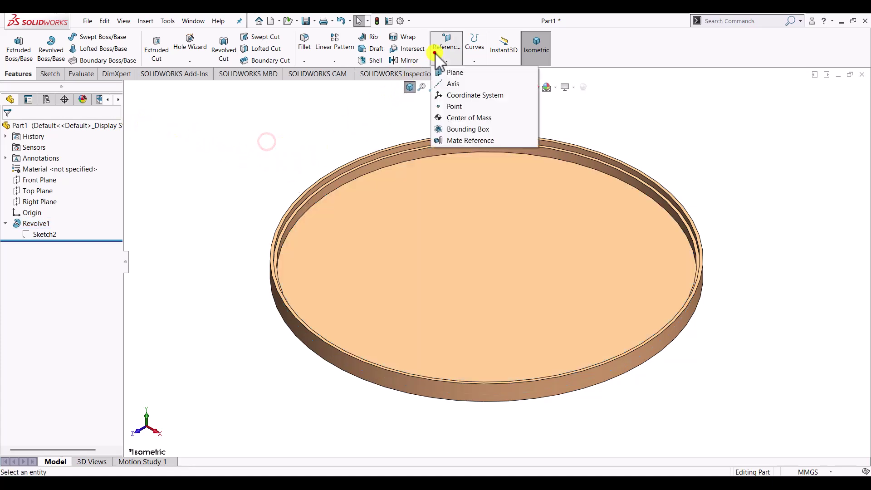
pyautogui.click(442, 72)
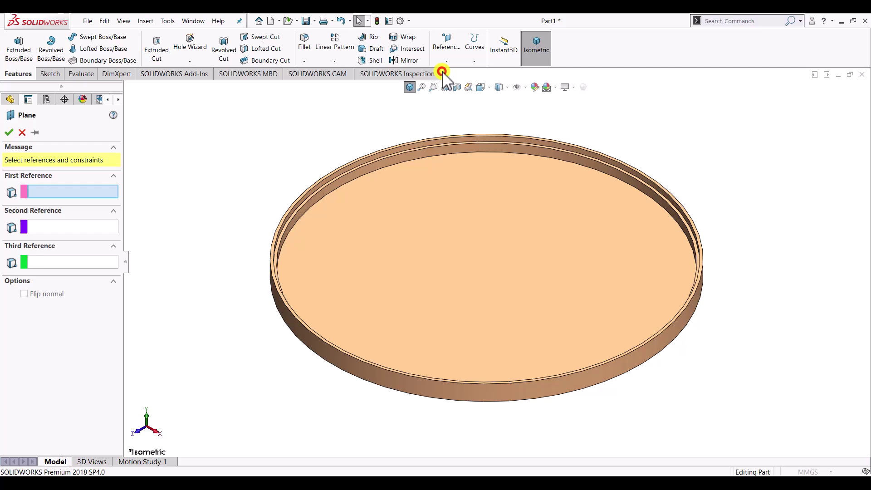
pyautogui.click(429, 229)
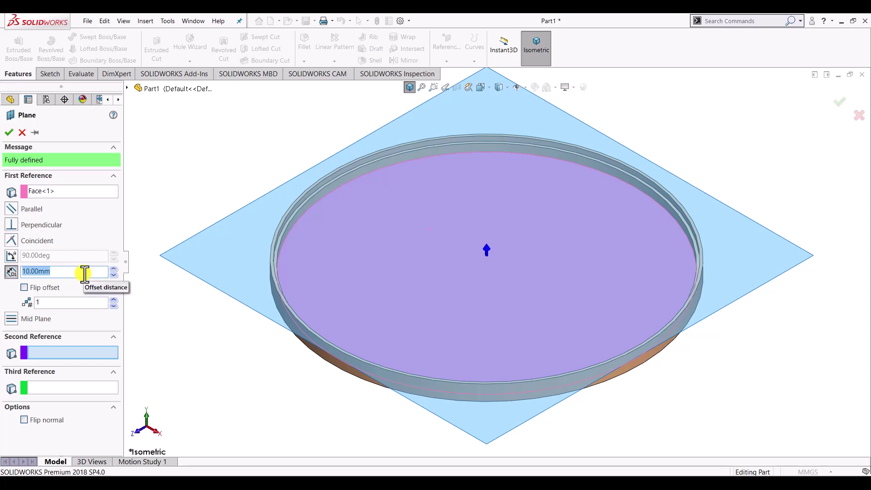
pyautogui.write('3')
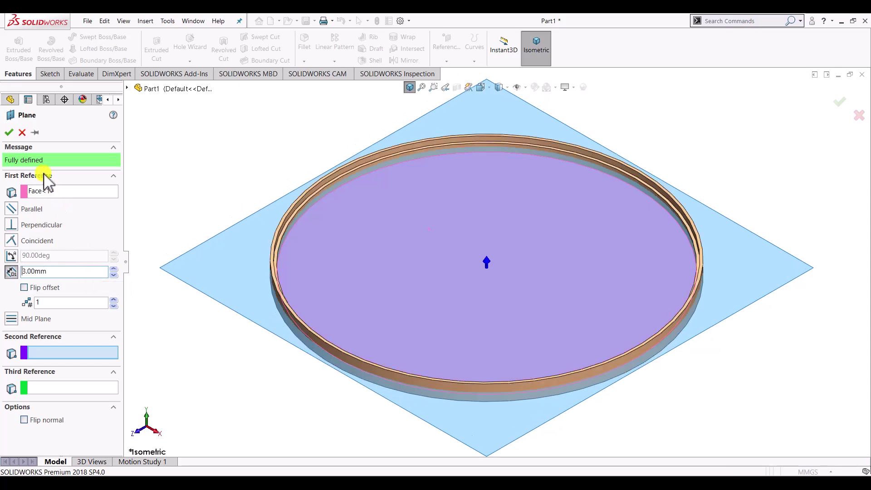
pyautogui.click(10, 132)
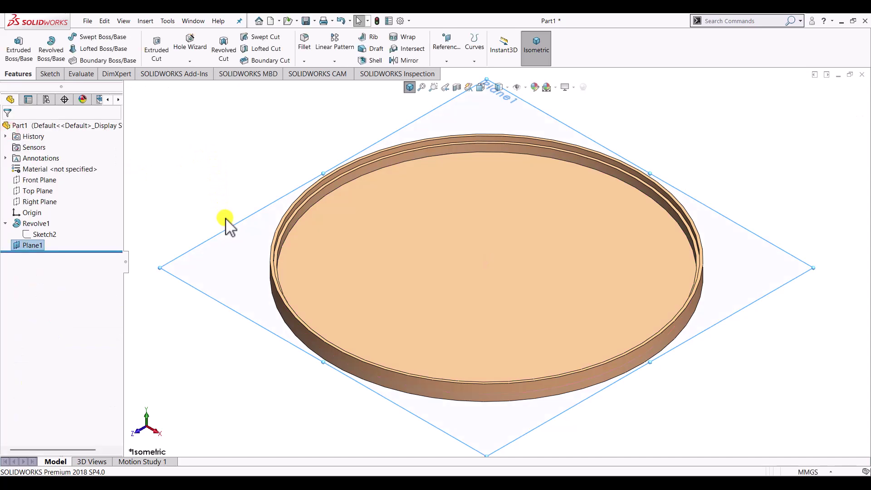
# Step: Start a new sketch on Plane1 and view it face-on
pyautogui.click(54, 75)
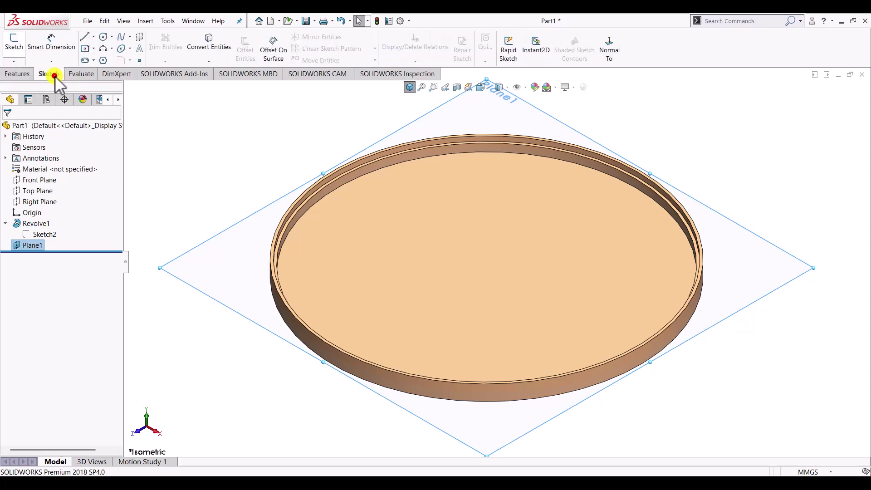
pyautogui.click(17, 48)
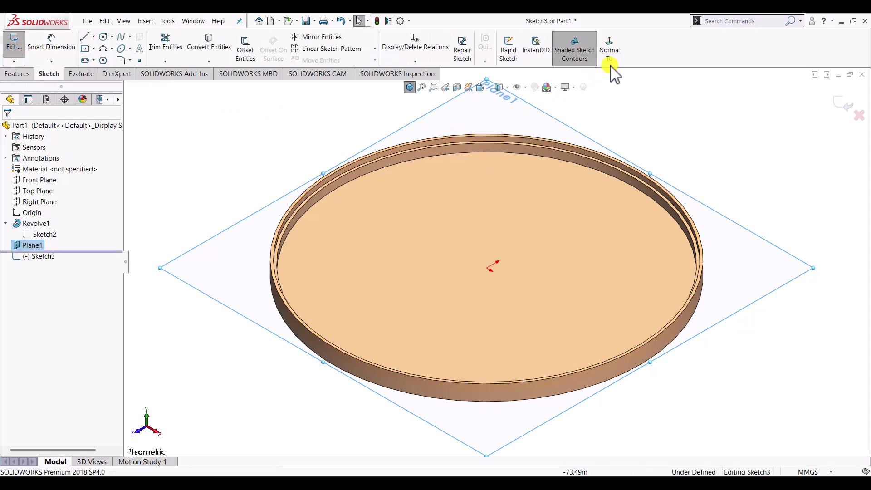
pyautogui.click(611, 53)
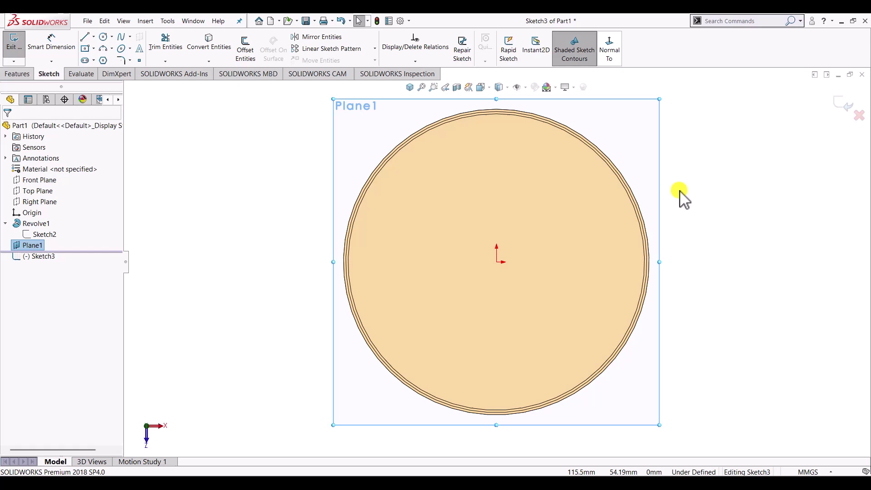
pyautogui.click(689, 214)
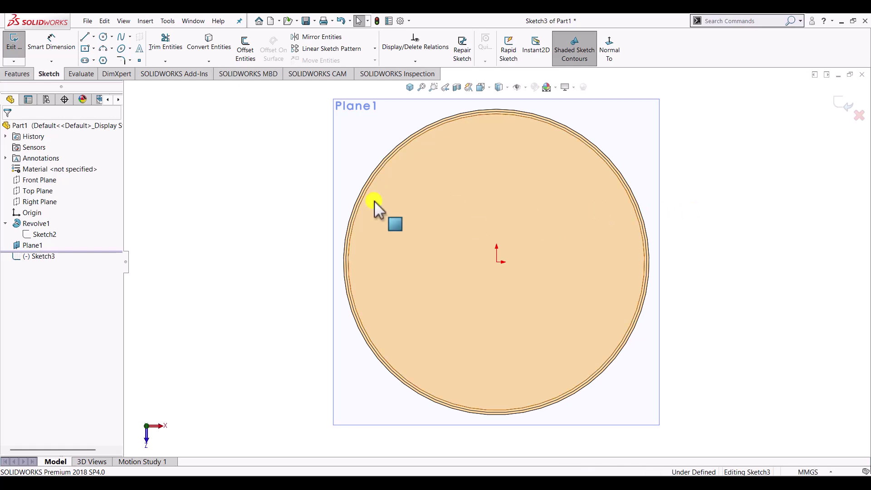
# Step: Draw a circle centred on the origin and dimension its diameter to 30 mm
pyautogui.click(103, 39)
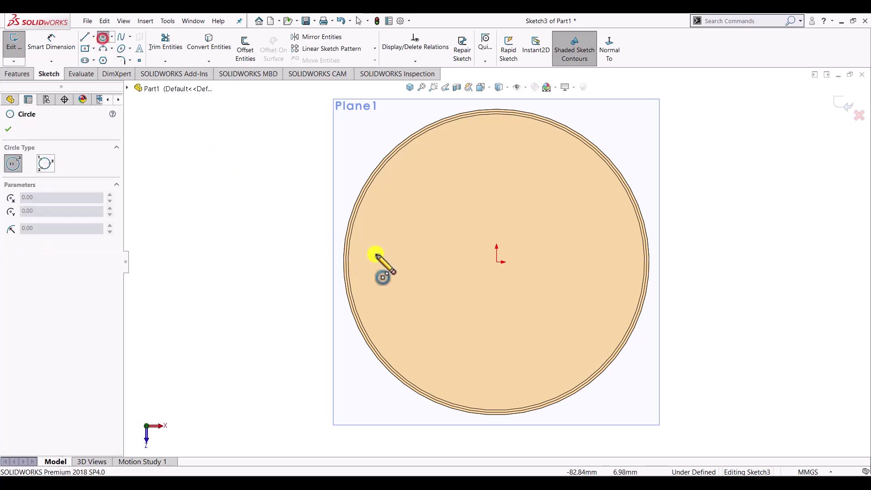
pyautogui.click(497, 262)
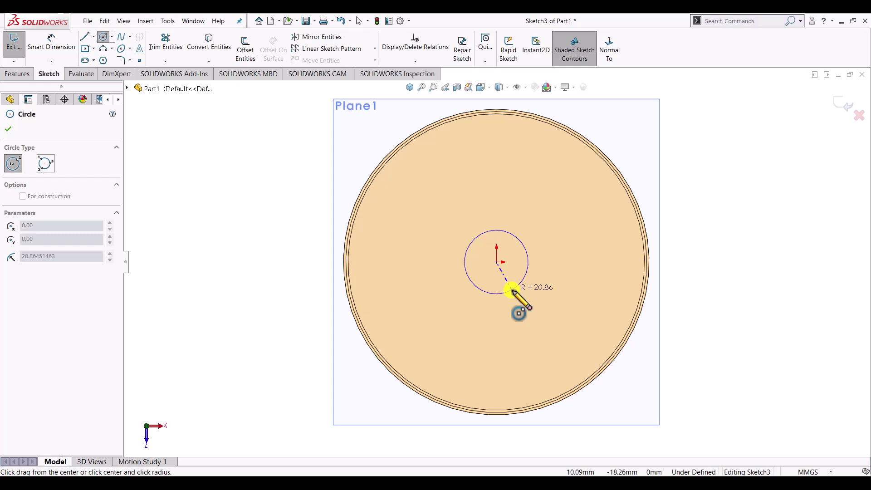
pyautogui.click(511, 289)
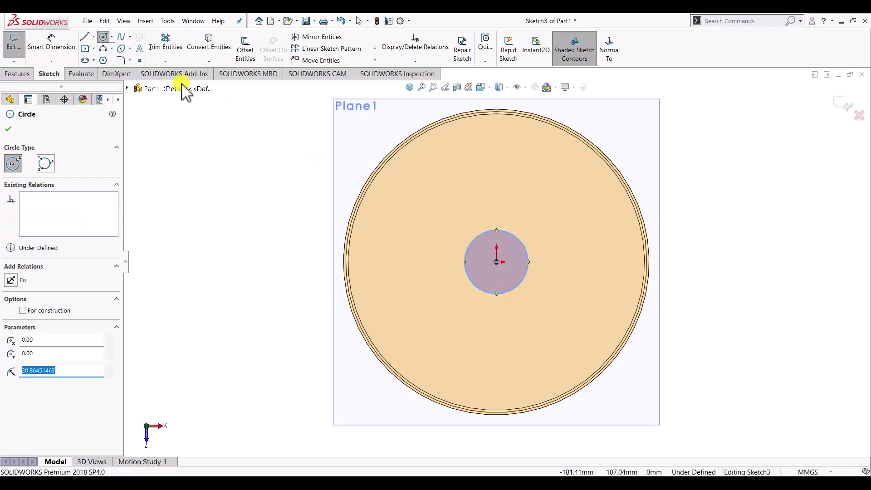
pyautogui.click(69, 46)
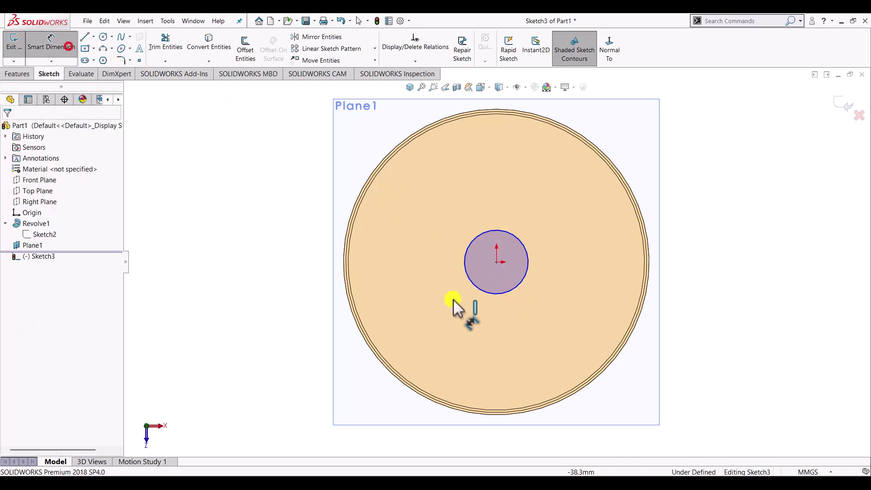
pyautogui.click(528, 258)
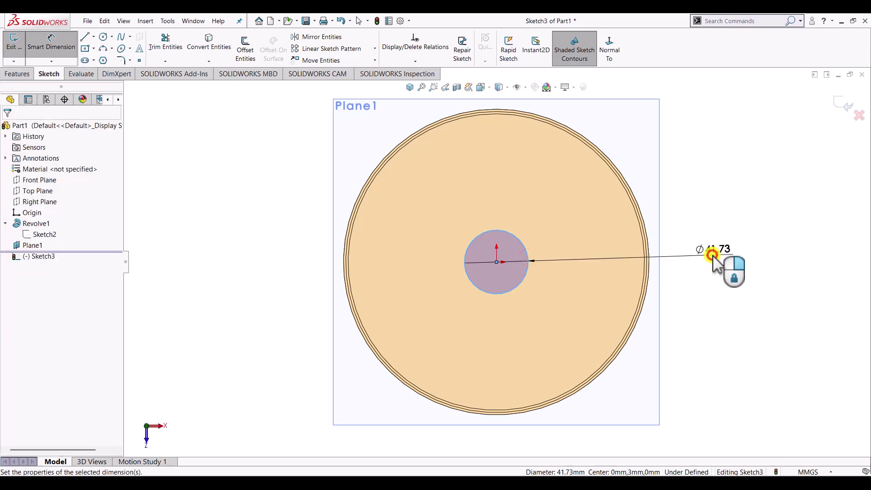
pyautogui.click(712, 255)
pyautogui.write('30')
pyautogui.press('Return')
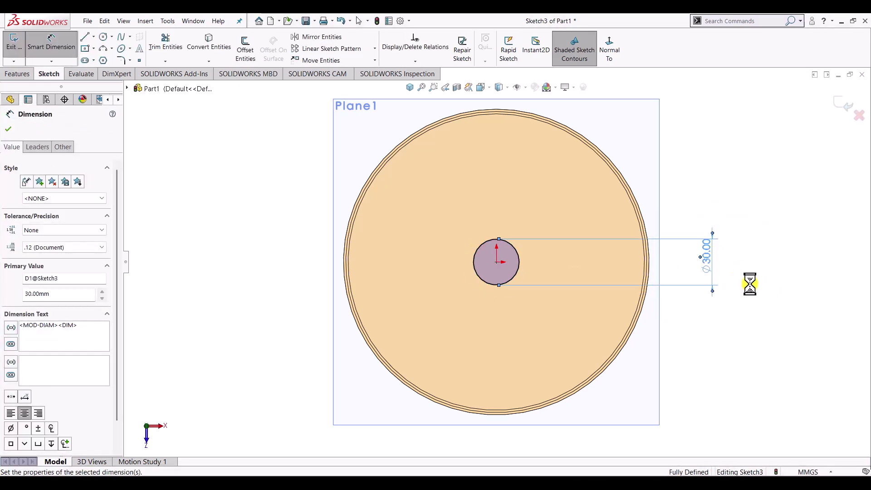
pyautogui.click(749, 283)
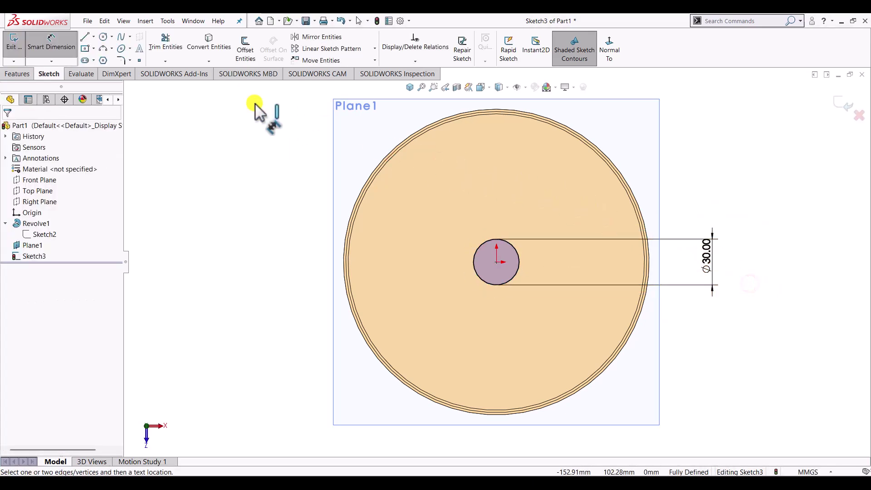
pyautogui.click(46, 37)
# Step: Draw a horizontal line from the 30 mm circle's right edge to the lid rim
pyautogui.press('l')
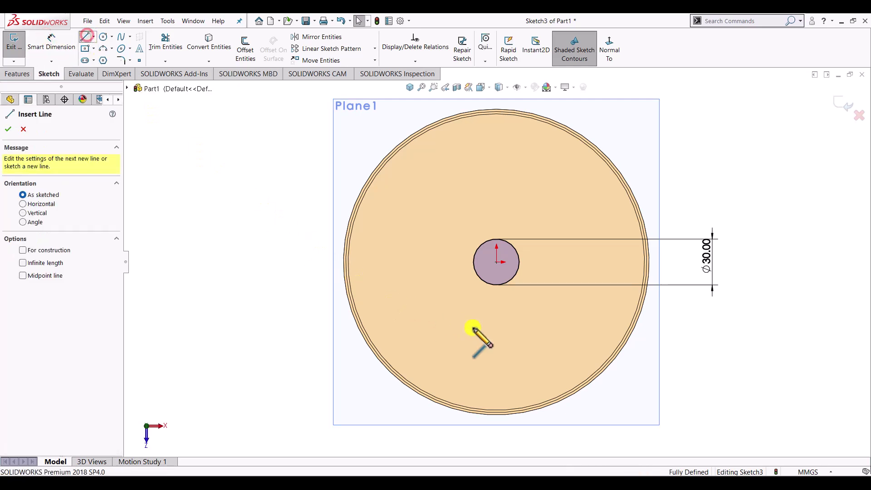
pyautogui.click(519, 262)
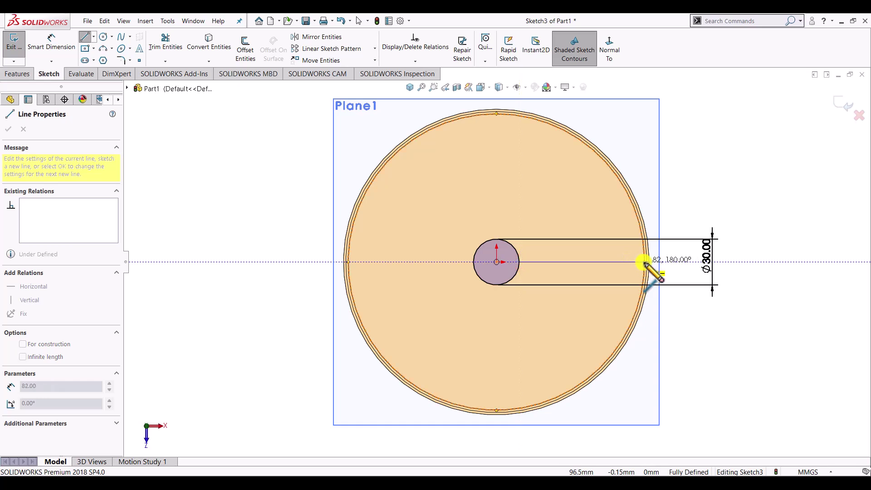
pyautogui.click(645, 262)
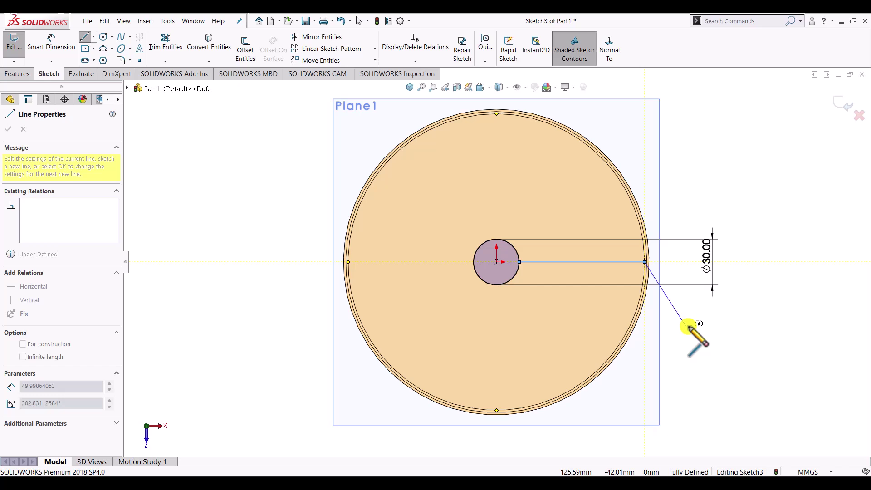
pyautogui.press('Escape')
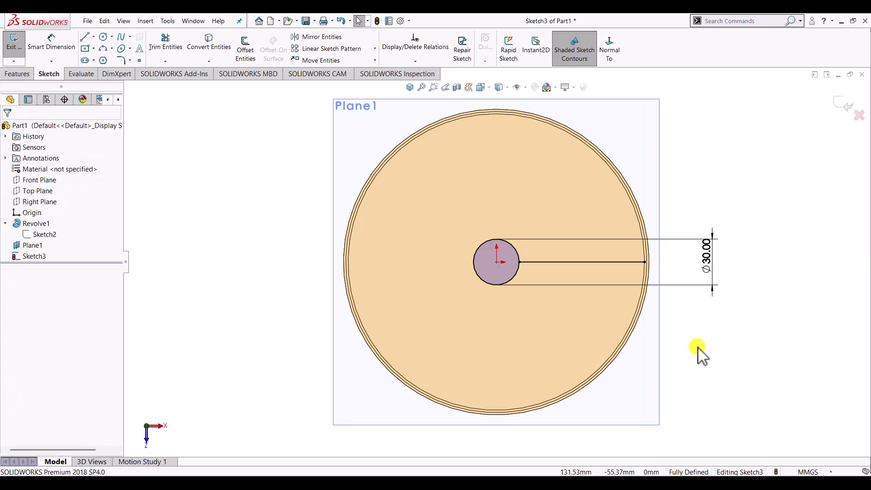
# Step: Circular-pattern the radial line into 12 evenly spaced spokes
pyautogui.click(572, 263)
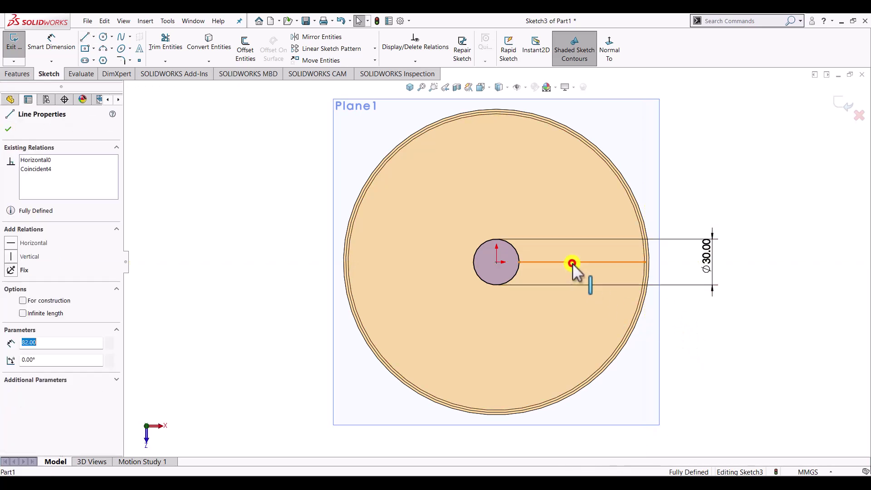
pyautogui.click(375, 49)
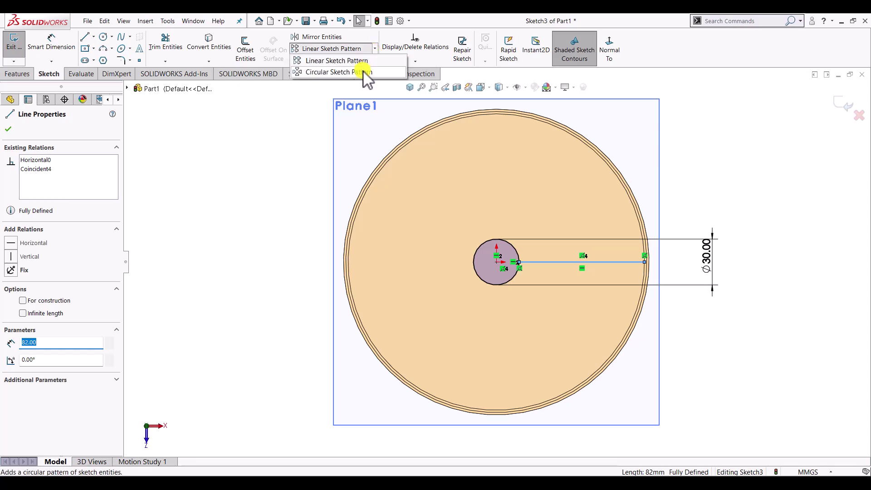
pyautogui.click(365, 72)
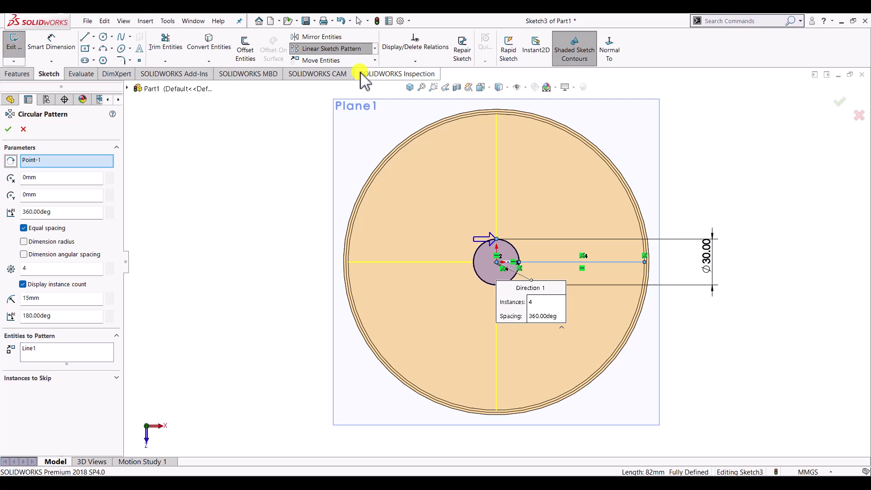
pyautogui.click(38, 268)
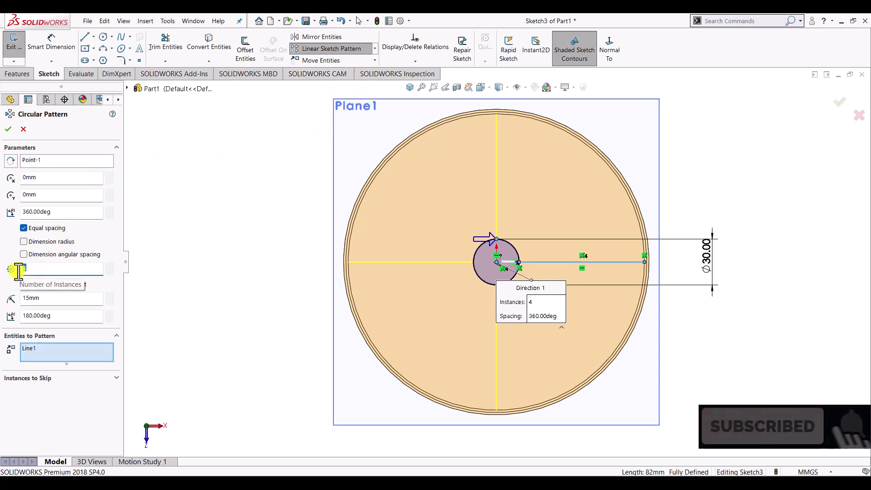
pyautogui.write('12')
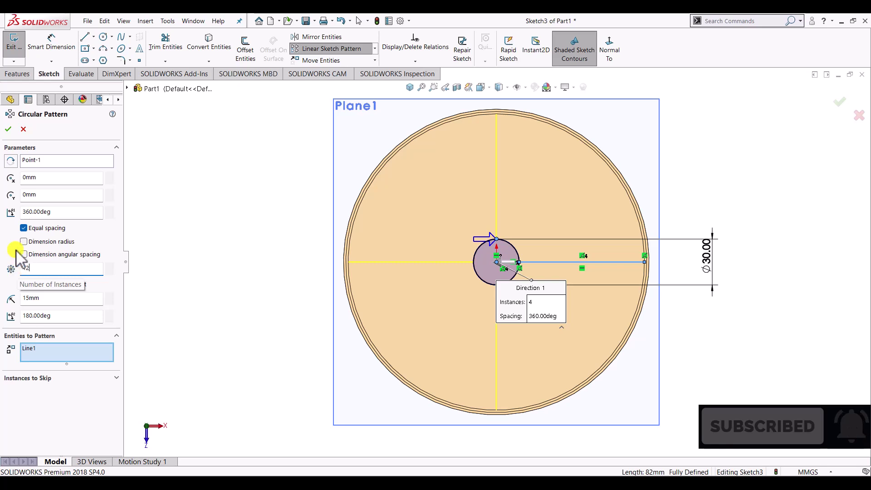
pyautogui.click(9, 129)
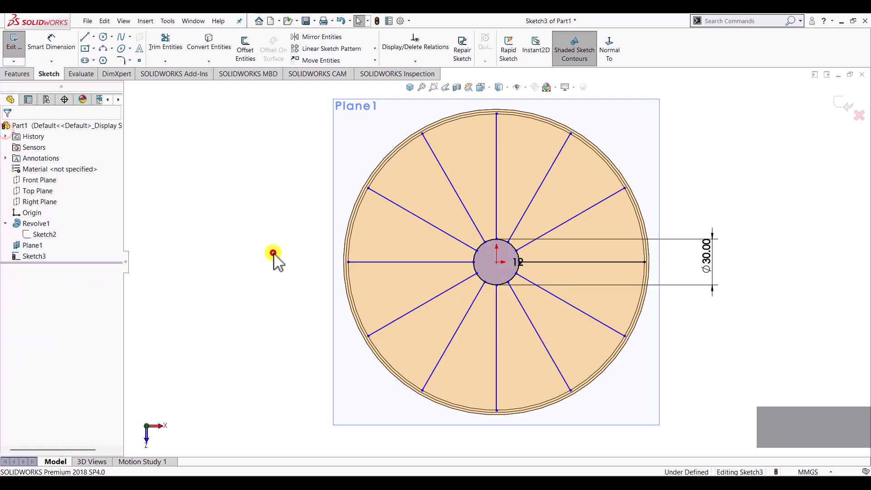
# Step: Exit the sketch, switch to isometric view, hide Plane1 and zoom in on the lid
pyautogui.click(15, 46)
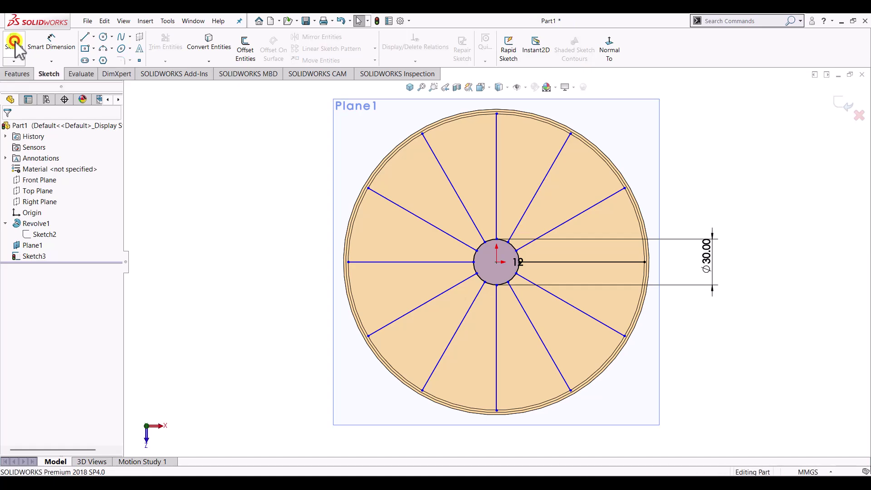
pyautogui.click(410, 88)
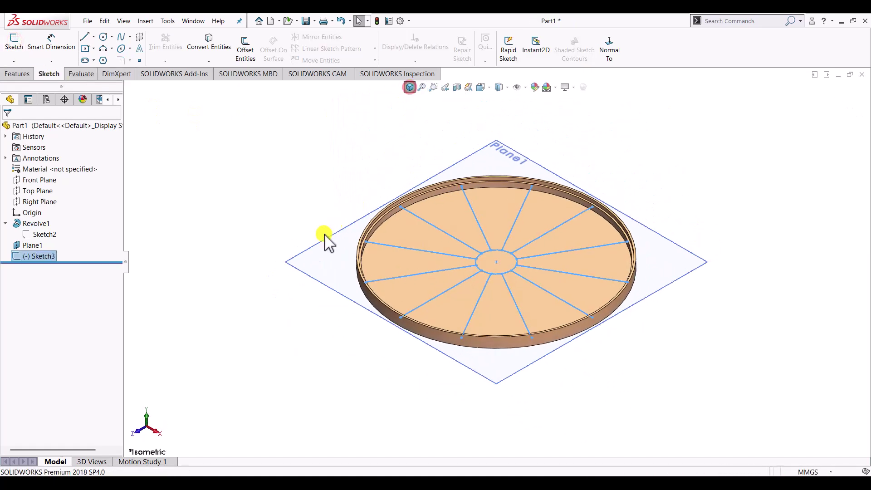
pyautogui.click(308, 253)
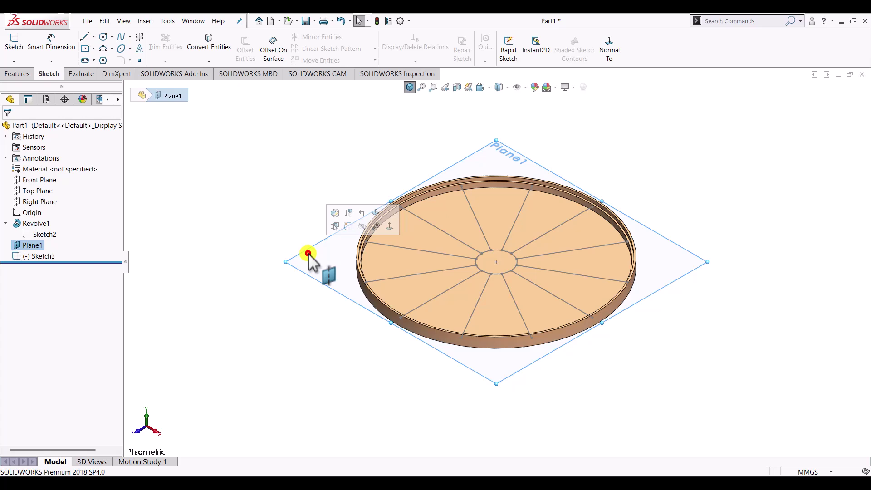
pyautogui.click(363, 224)
pyautogui.scroll(-2, 539, 278)
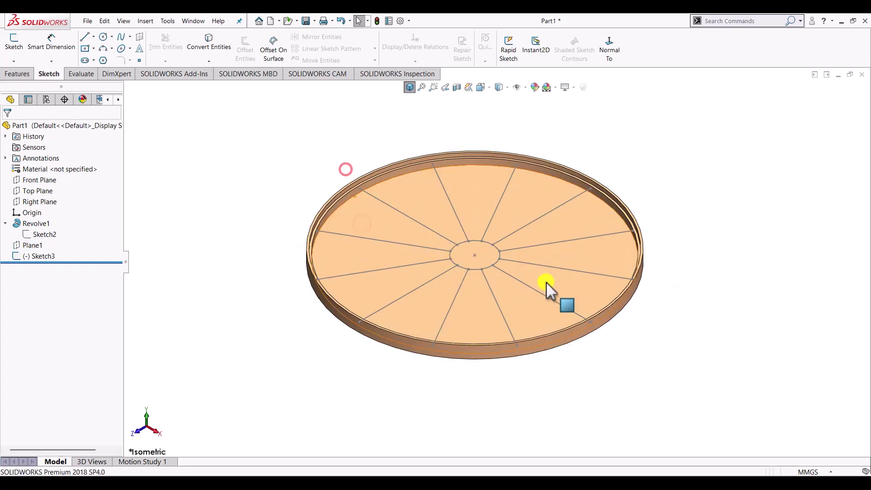
pyautogui.scroll(-1, 524, 247)
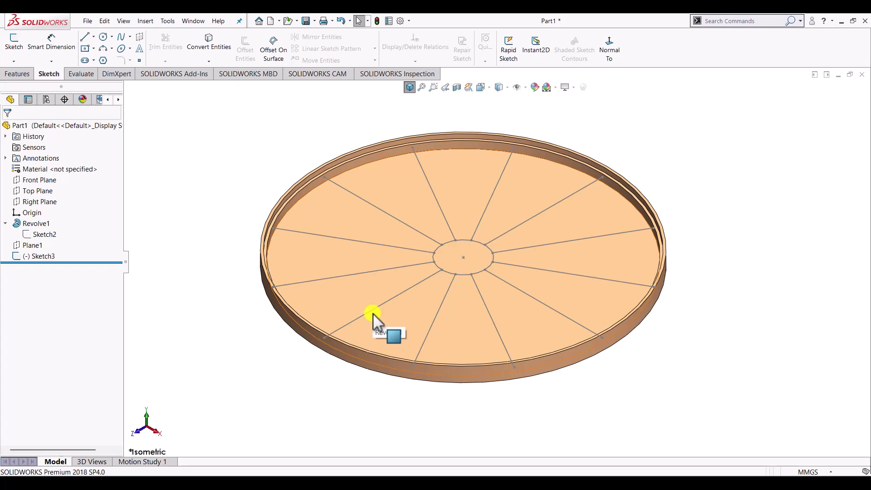
# Step: Start a Rib feature from the Insert menu using Sketch3 as its profile
pyautogui.click(146, 21)
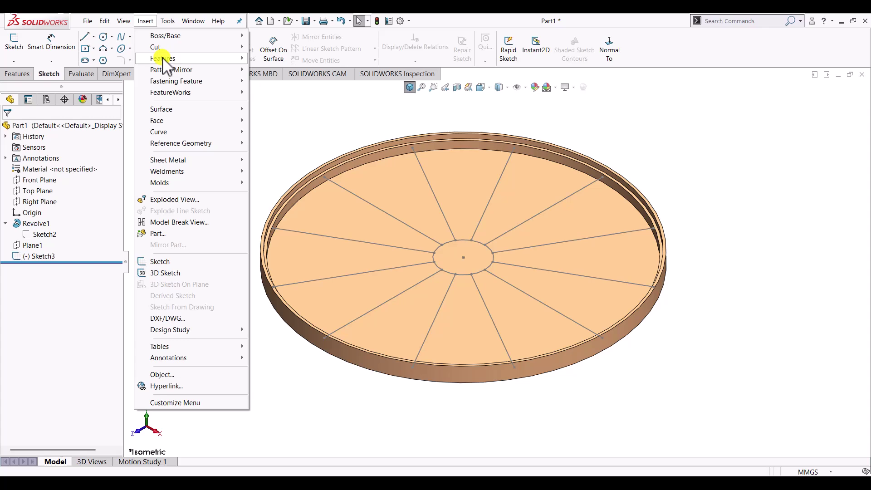
pyautogui.moveTo(165, 62)
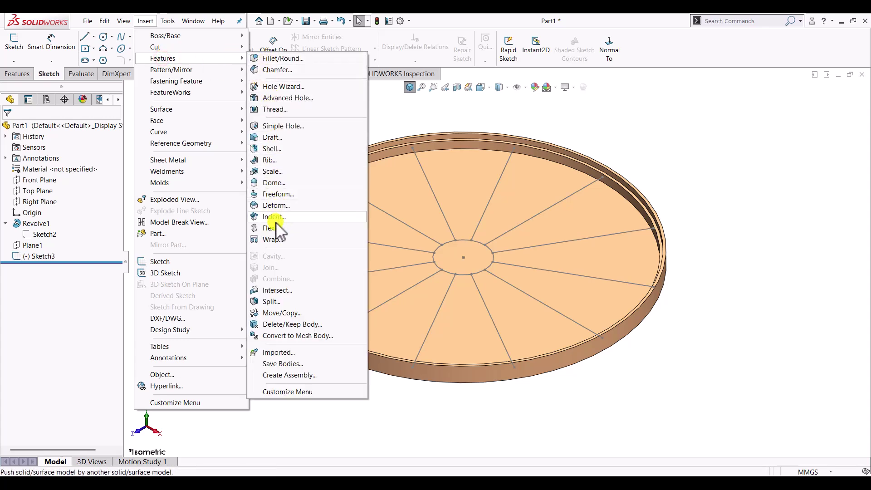
pyautogui.click(275, 159)
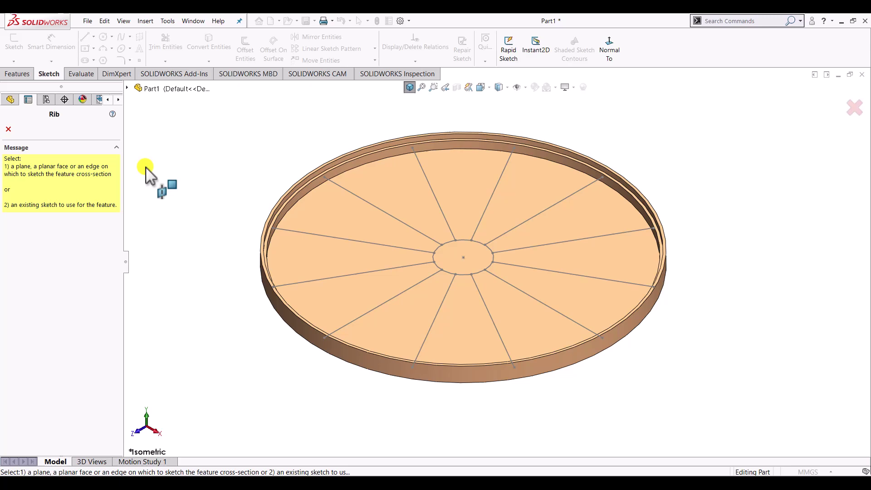
pyautogui.click(128, 88)
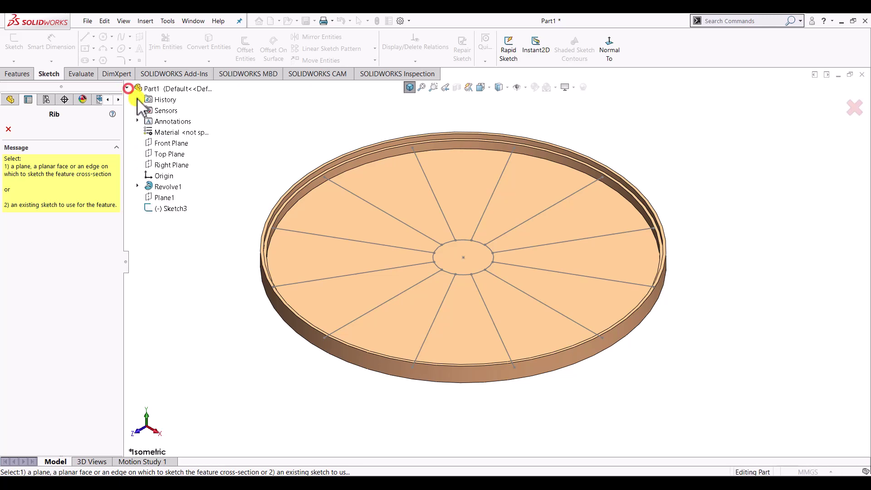
pyautogui.click(176, 208)
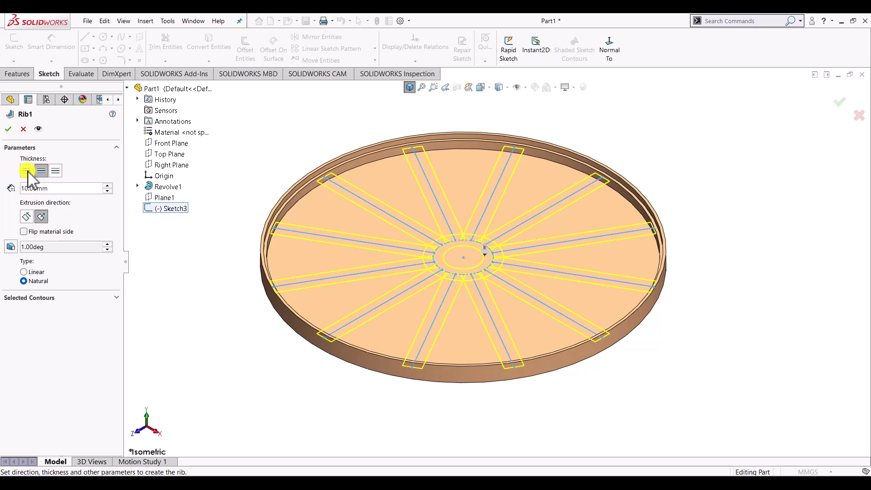
# Step: Compare the one-sided rib thickness options, then settle on Both Sides thickness
pyautogui.click(28, 171)
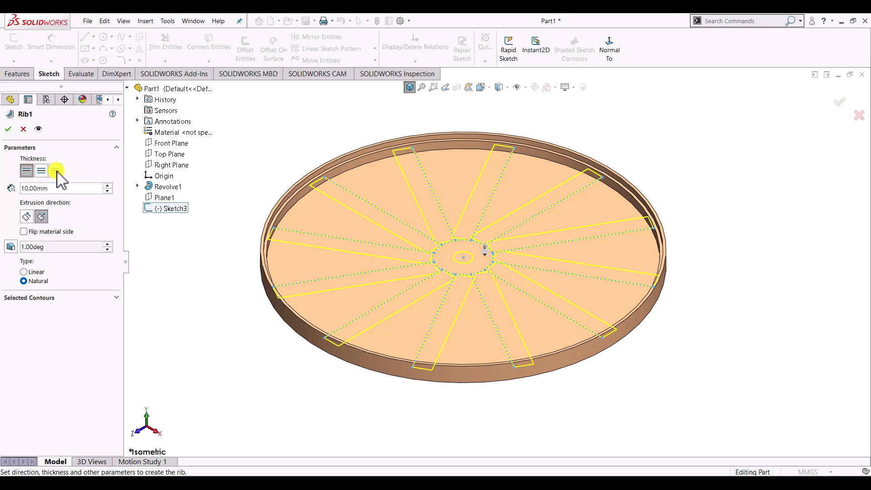
pyautogui.click(57, 171)
pyautogui.click(26, 171)
pyautogui.click(57, 171)
pyautogui.click(42, 171)
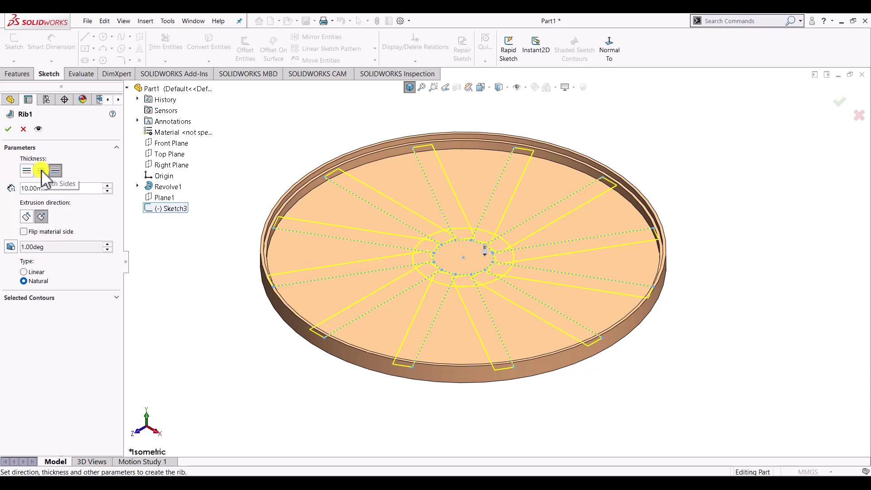
pyautogui.click(41, 171)
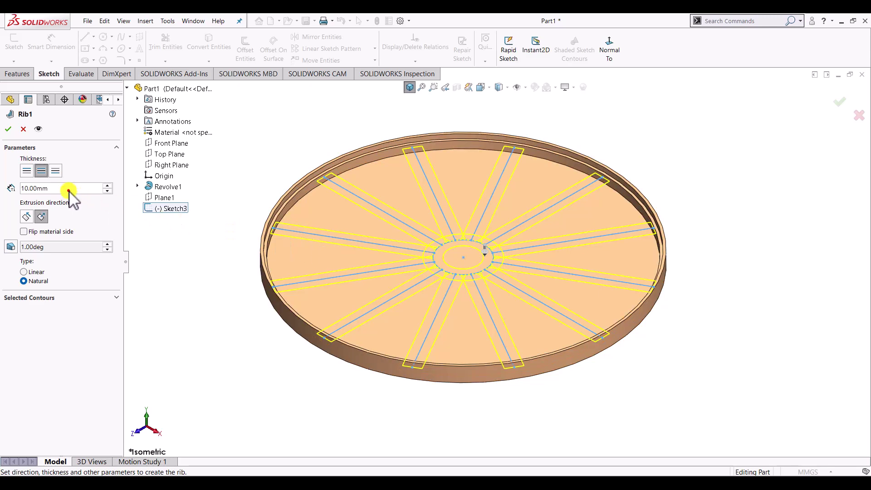
# Step: Set the rib thickness to 2 mm, checking the flipped material side before restoring it
pyautogui.moveTo(70, 190); pyautogui.dragTo(12, 188)
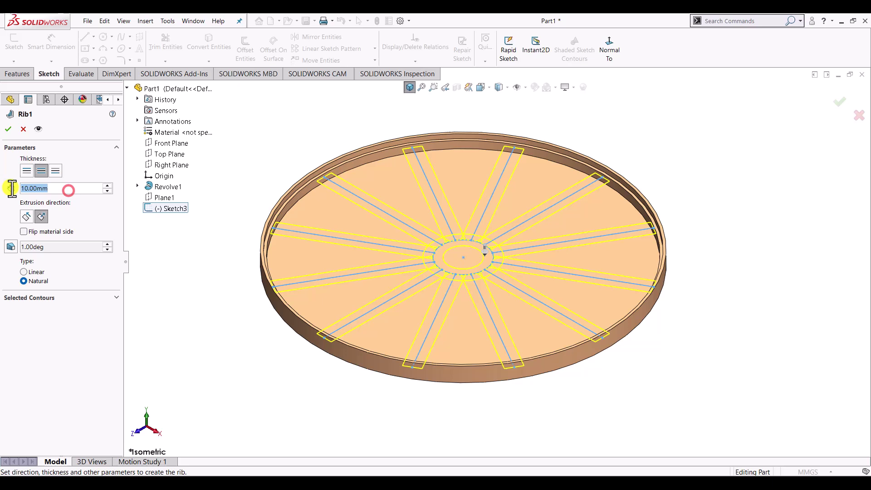
pyautogui.write('2')
pyautogui.press('Return')
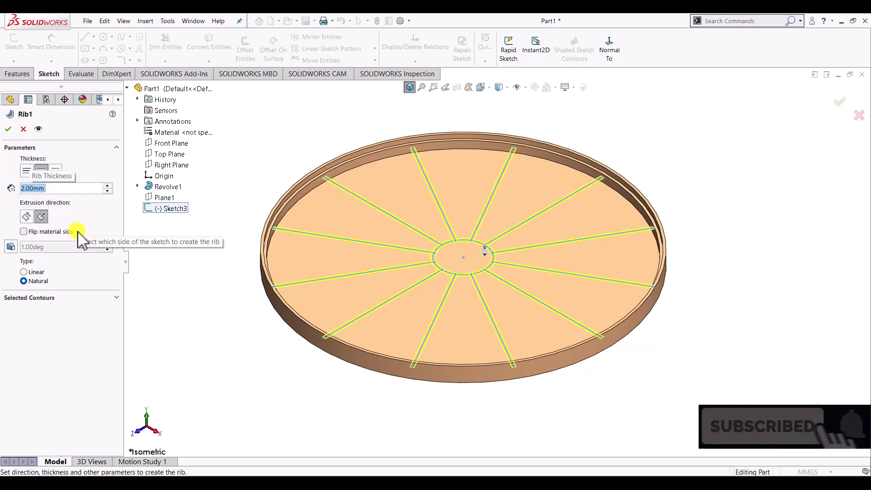
pyautogui.click(24, 231)
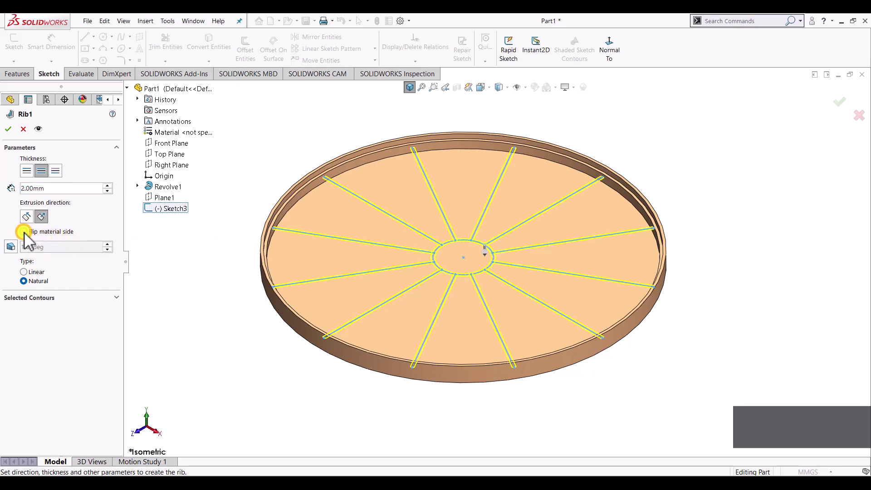
pyautogui.click(23, 232)
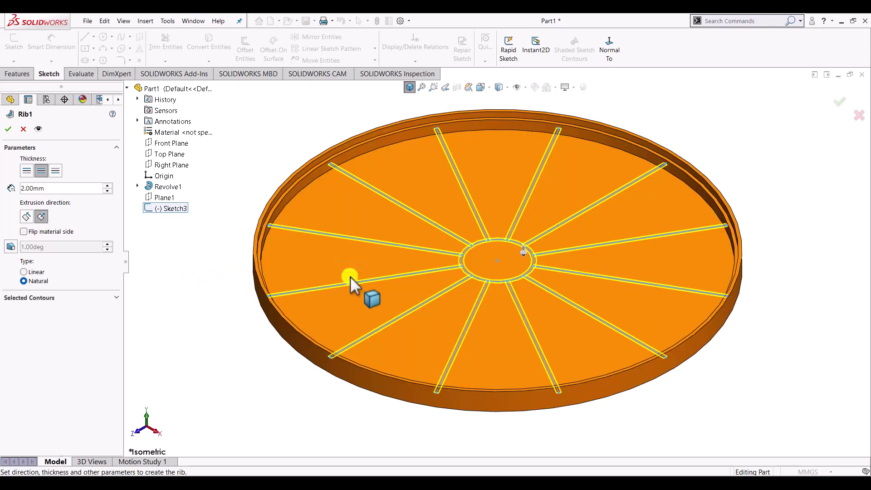
# Step: Enable a 3° draft on the ribs and confirm Rib1
pyautogui.scroll(-1, 290, 268)
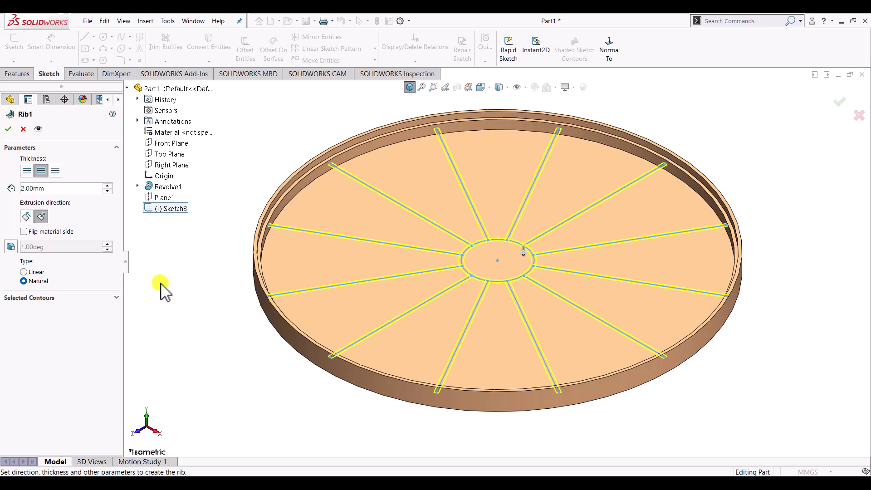
pyautogui.click(11, 247)
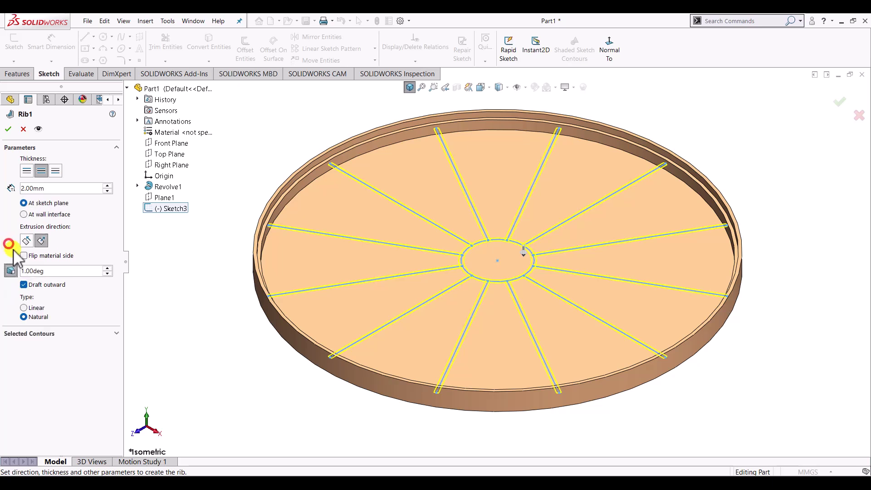
pyautogui.doubleClick(56, 272)
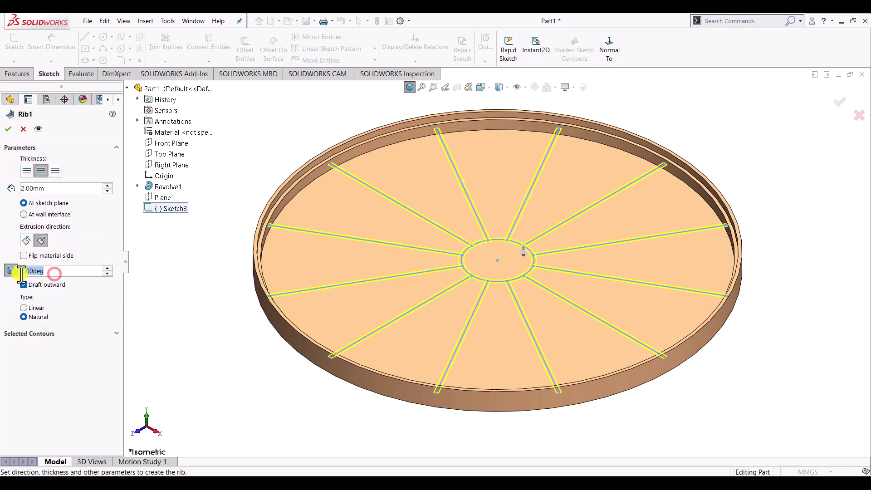
pyautogui.write('3')
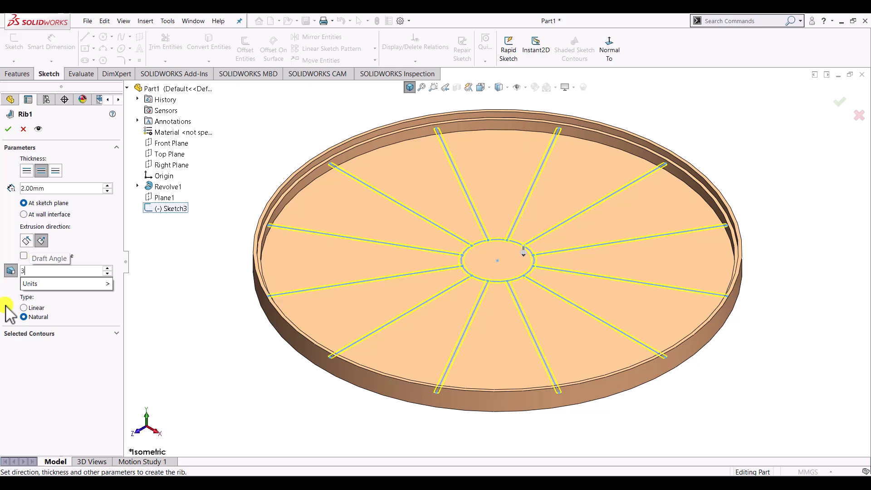
pyautogui.press('Return')
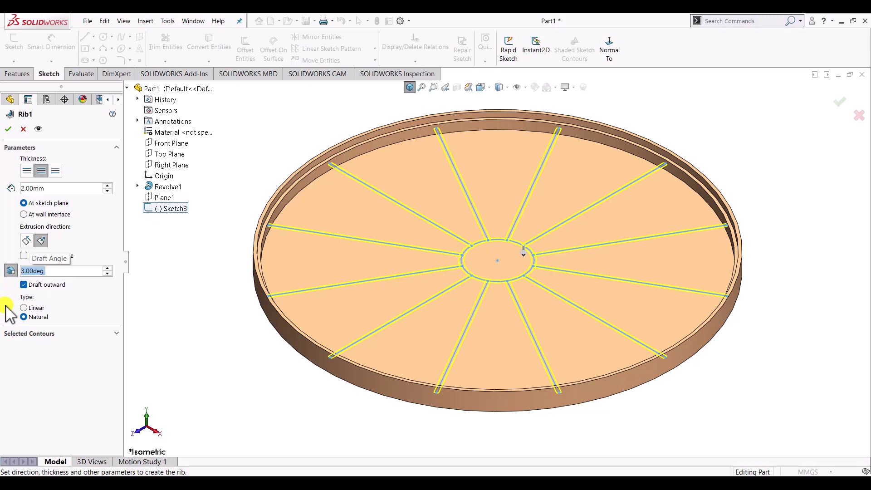
pyautogui.click(9, 129)
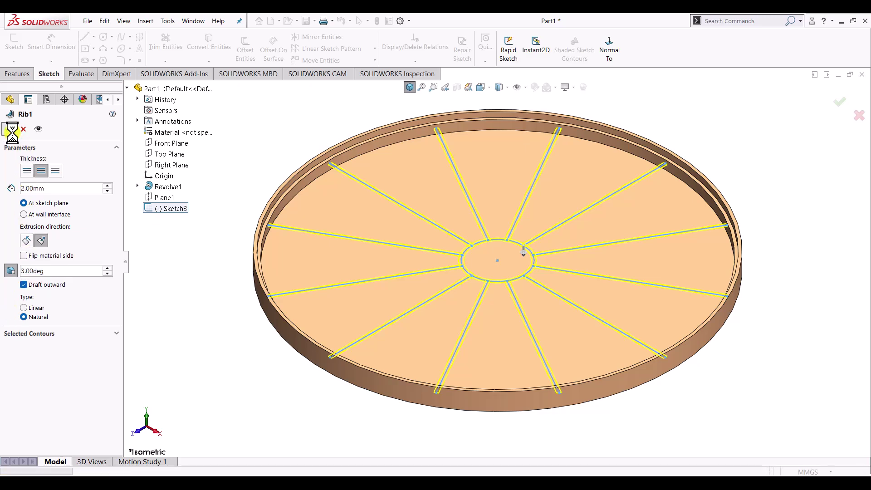
pyautogui.click(188, 290)
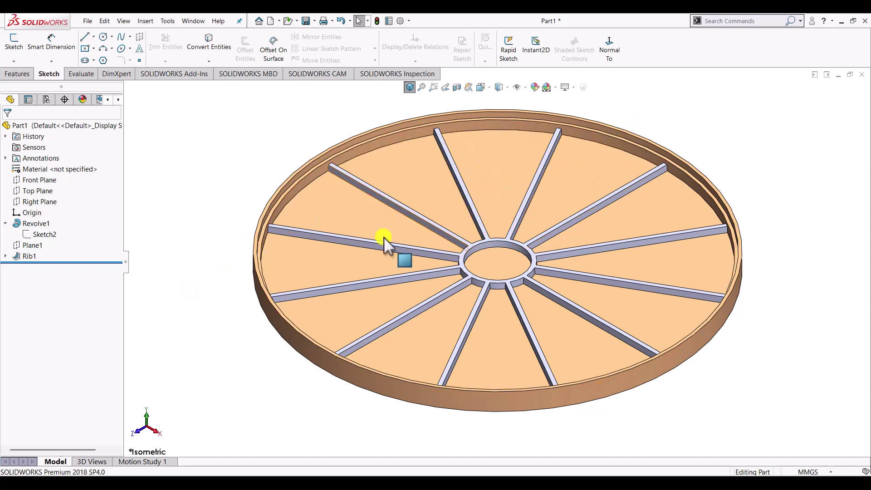
pyautogui.click(144, 417)
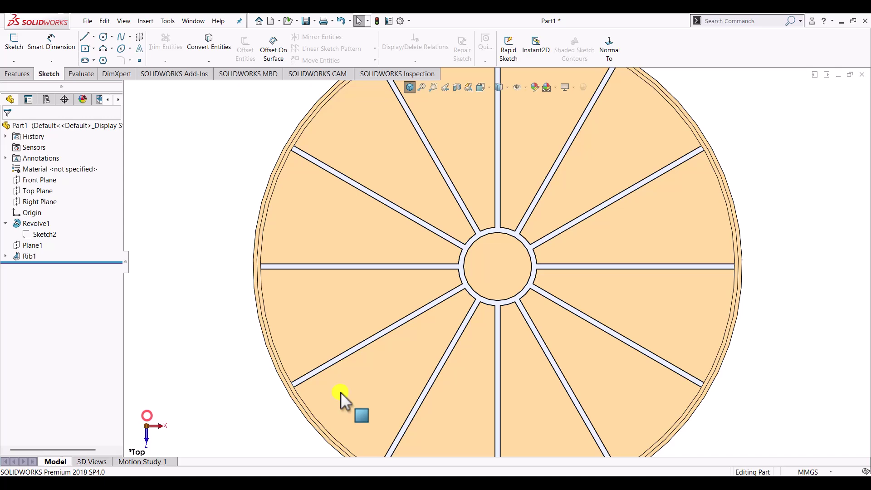
pyautogui.scroll(-3, 720, 146)
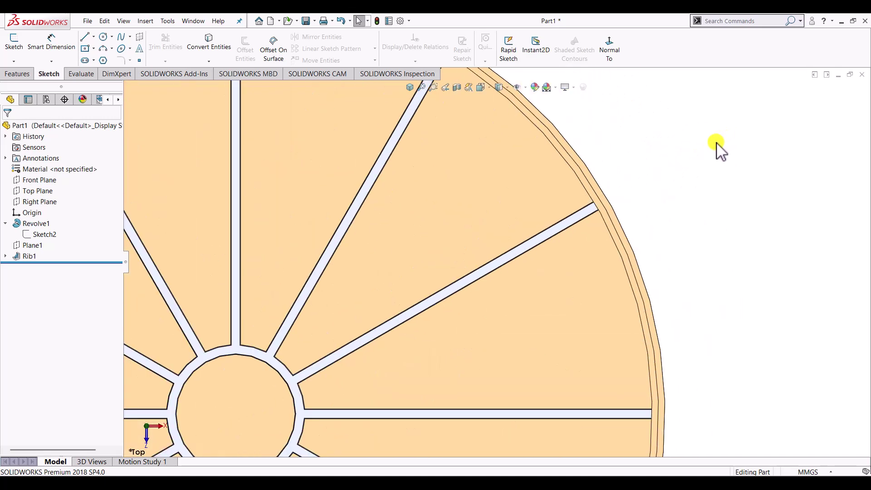
pyautogui.scroll(-5, 590, 225)
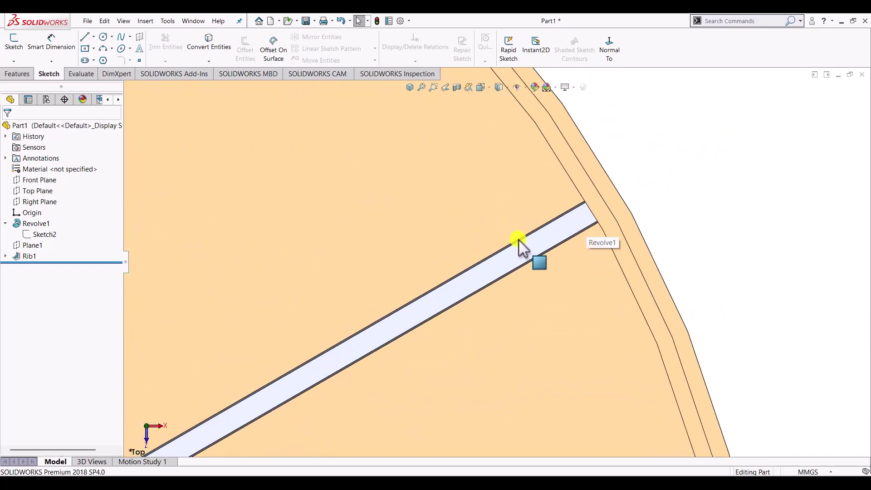
pyautogui.scroll(-2, 540, 253)
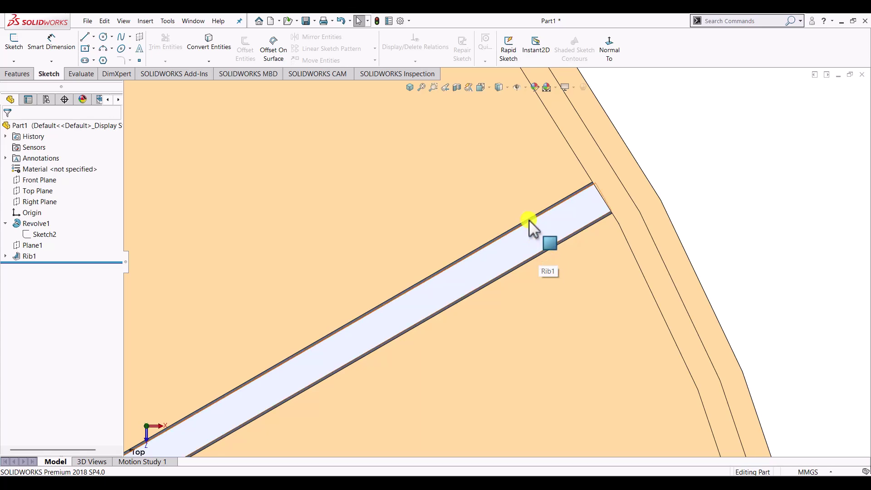
pyautogui.click(410, 87)
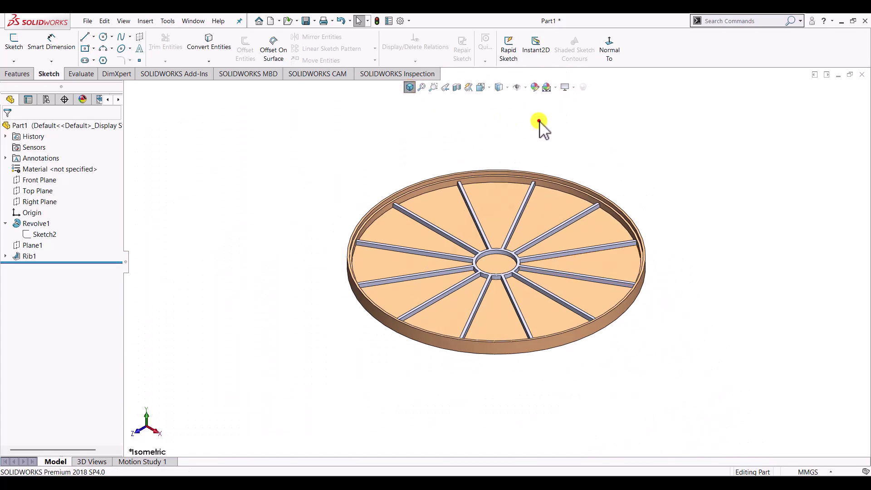
pyautogui.scroll(-3, 524, 245)
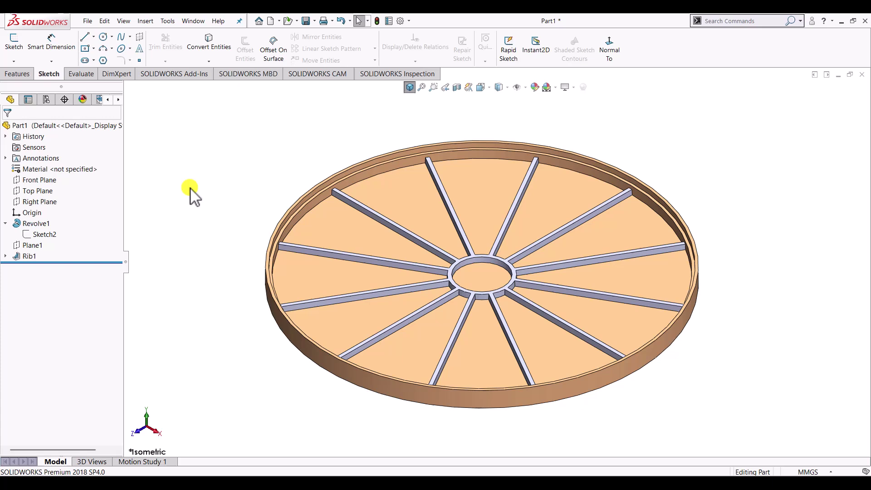